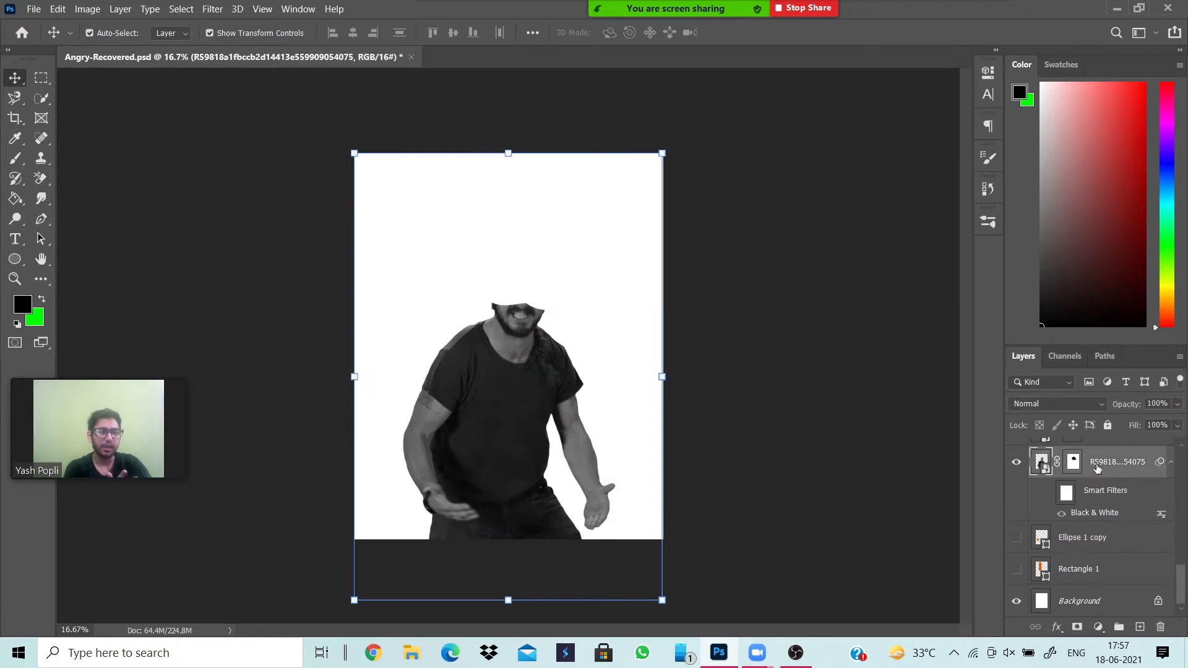
Disable the layer mask on the man's photo layer to reveal his original head.
right_click(1099, 469)
click(970, 309)
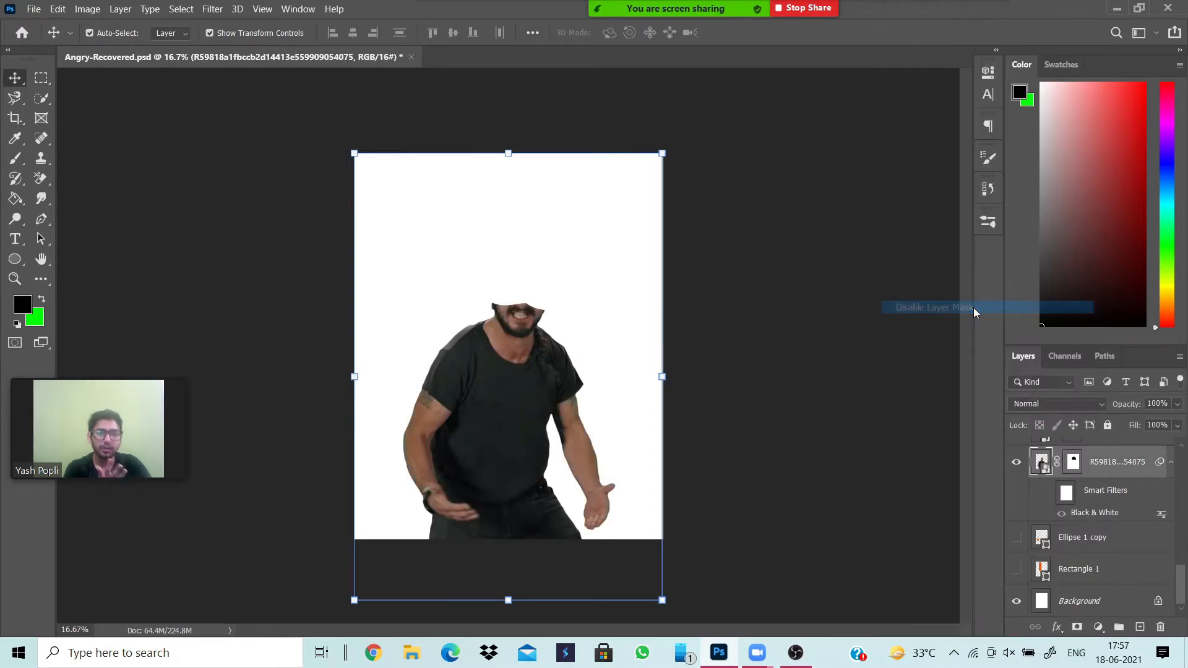
click(786, 347)
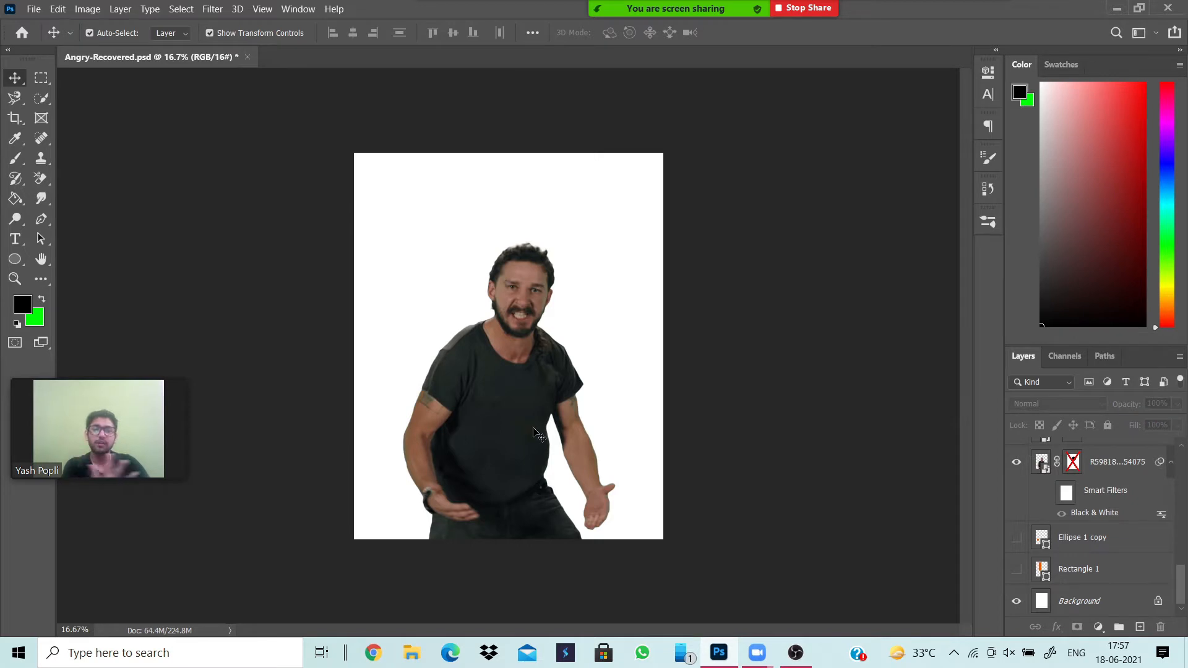
Show the red bird head layer above the man's photo.
scroll(1109, 503, up, 1)
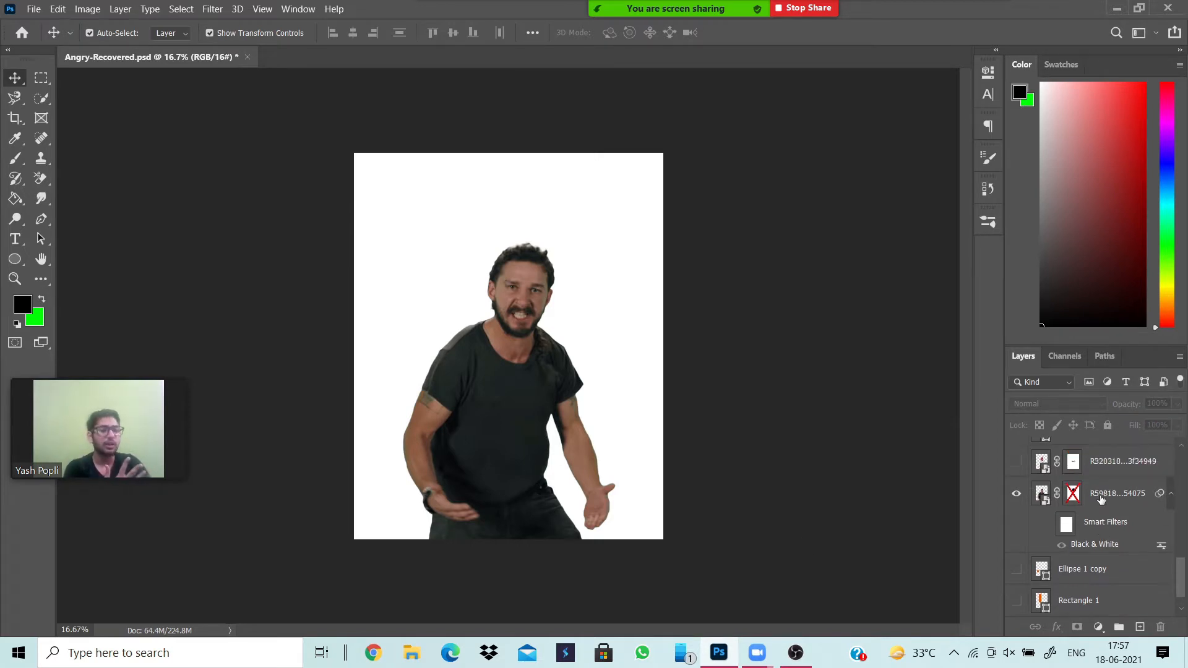
click(1015, 463)
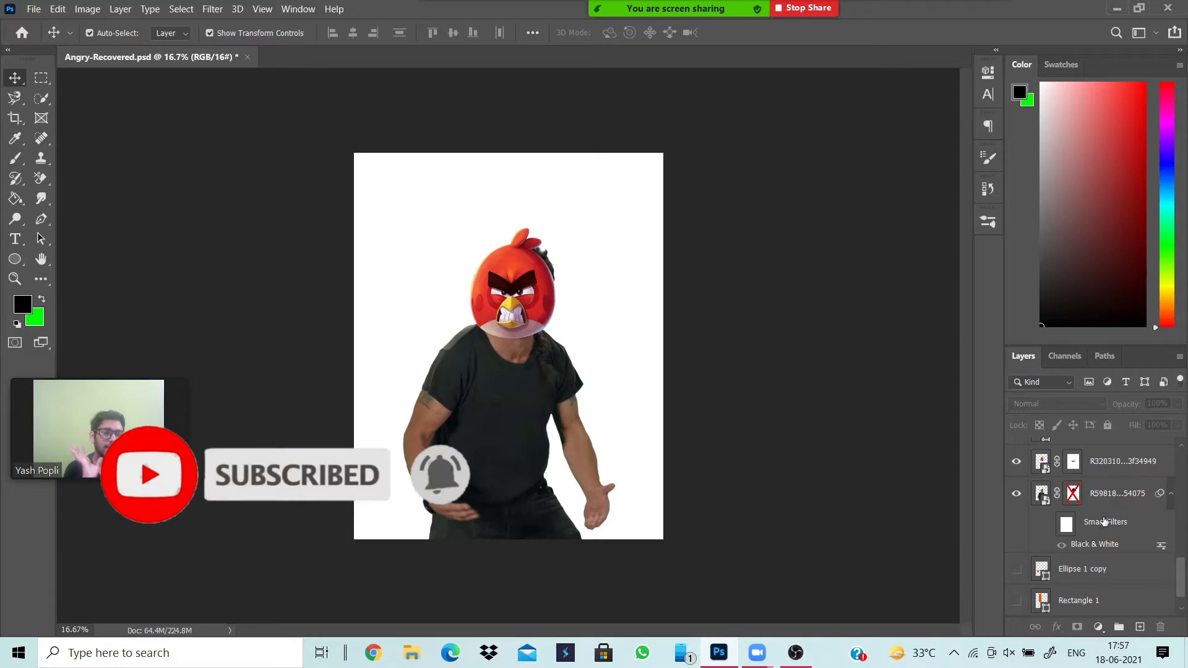
Enable the layer mask on the man's photo layer and turn on its smart filters with the Black & White effect.
right_click(1089, 503)
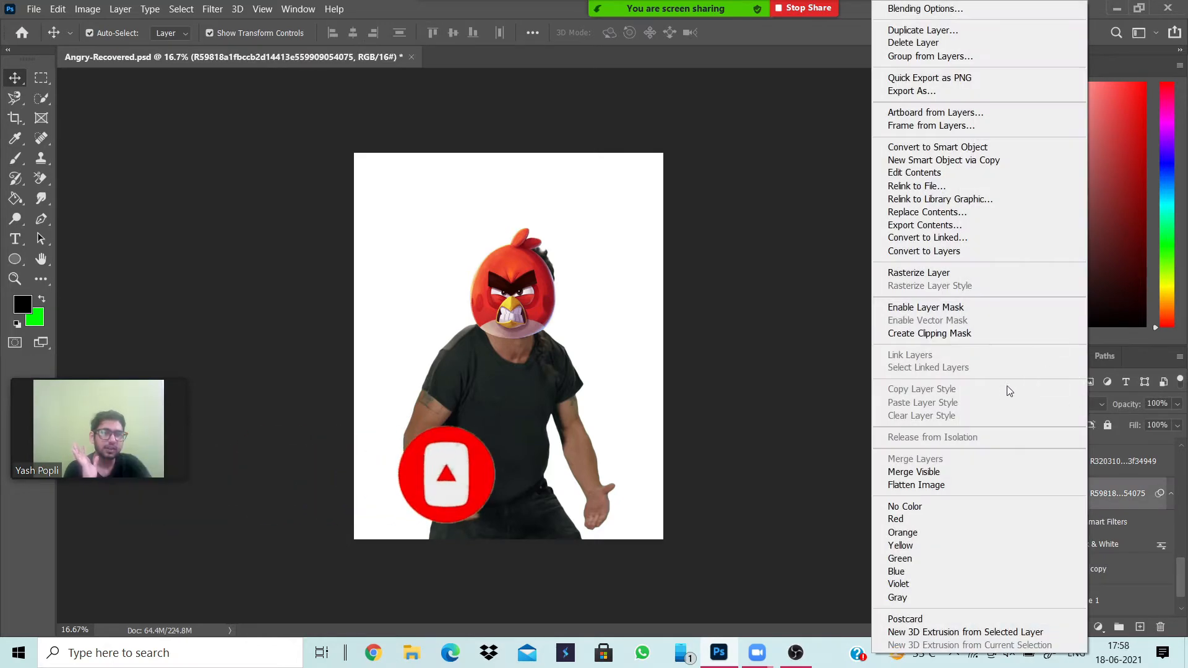
right_click(1108, 497)
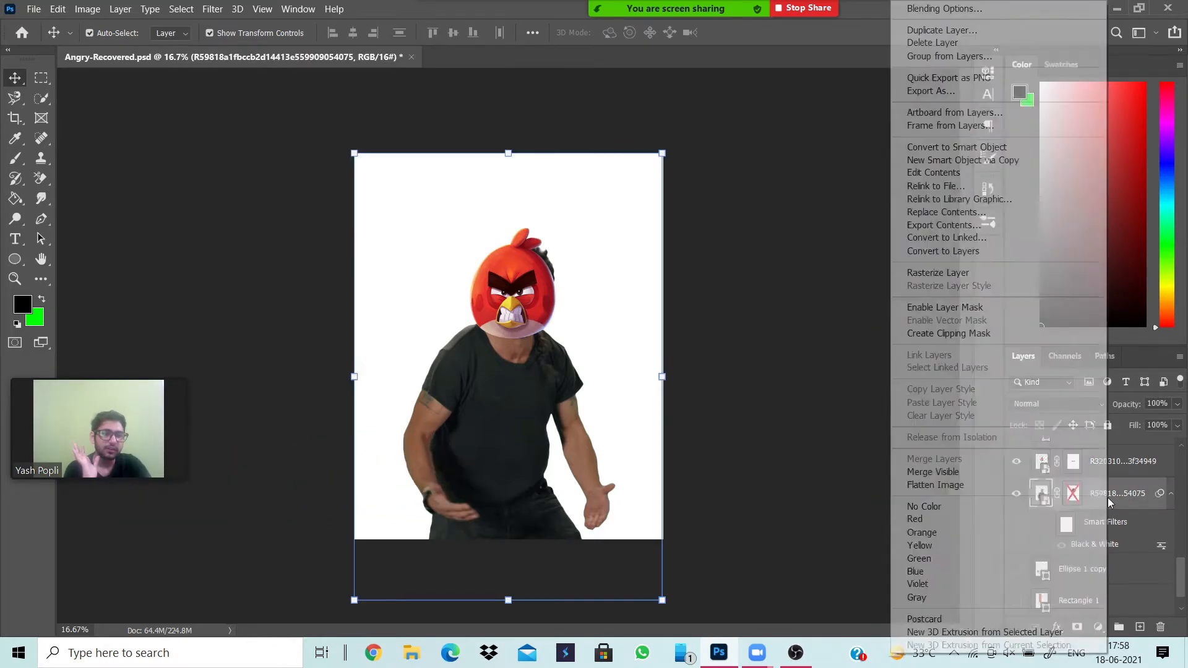
right_click(1107, 493)
click(1121, 493)
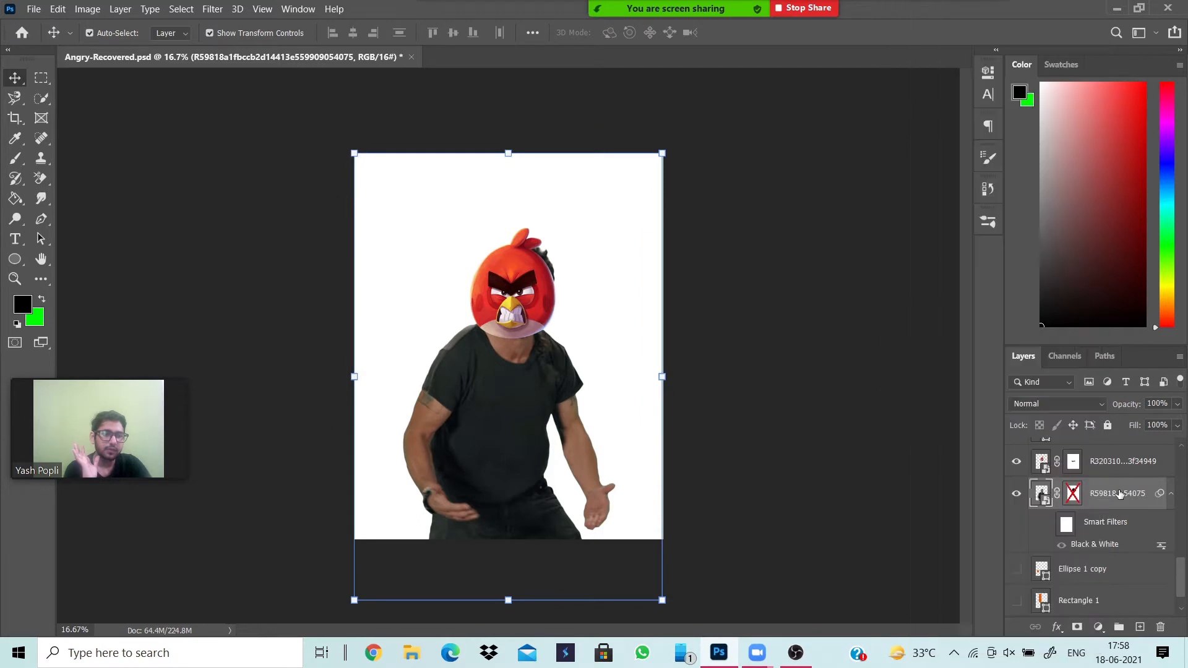
right_click(1074, 494)
click(1078, 362)
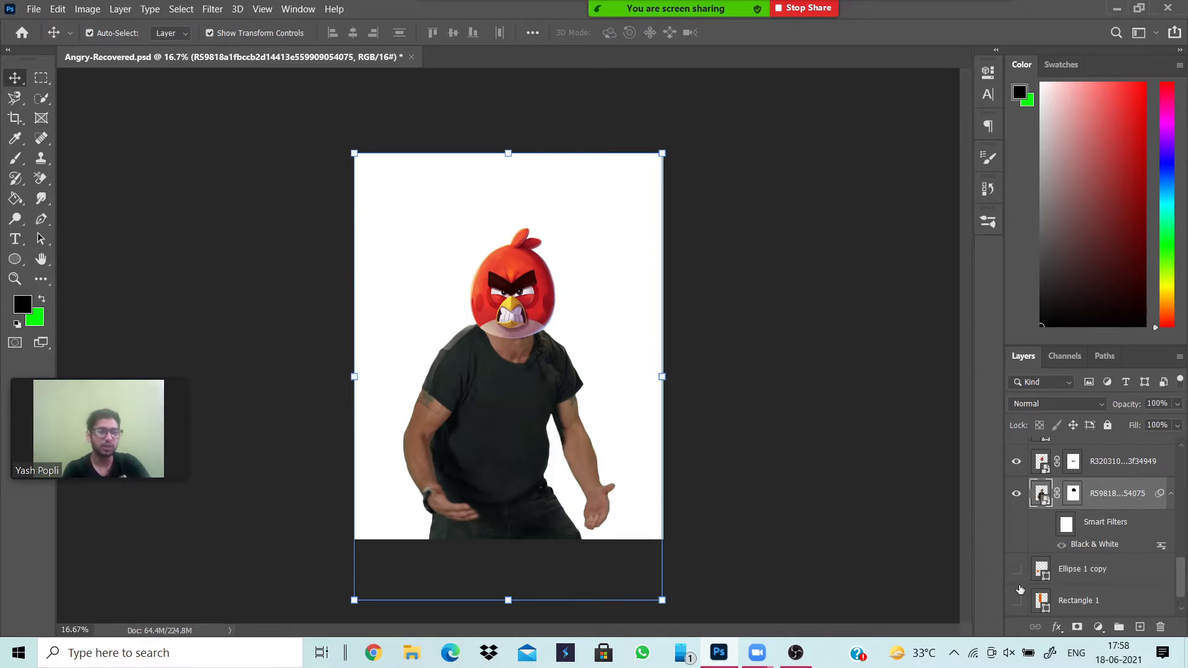
click(1048, 524)
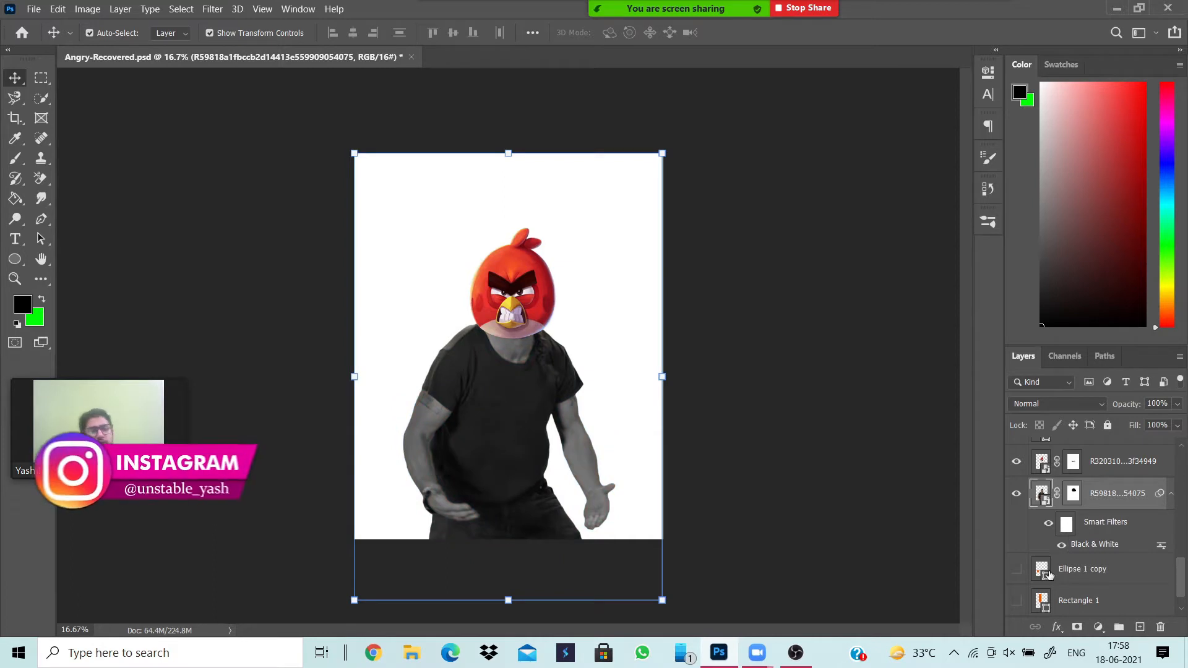
With the man's photo layer selected, examine where Black & White is offered among the adjustment layers and the image adjustments.
click(626, 481)
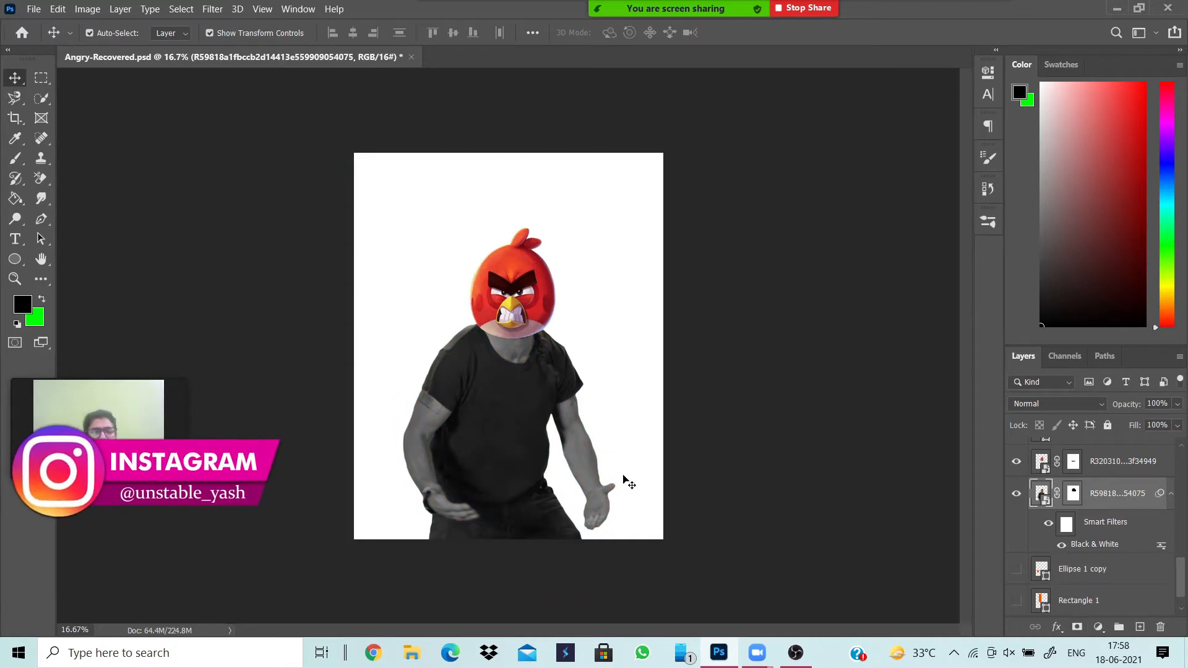
click(528, 471)
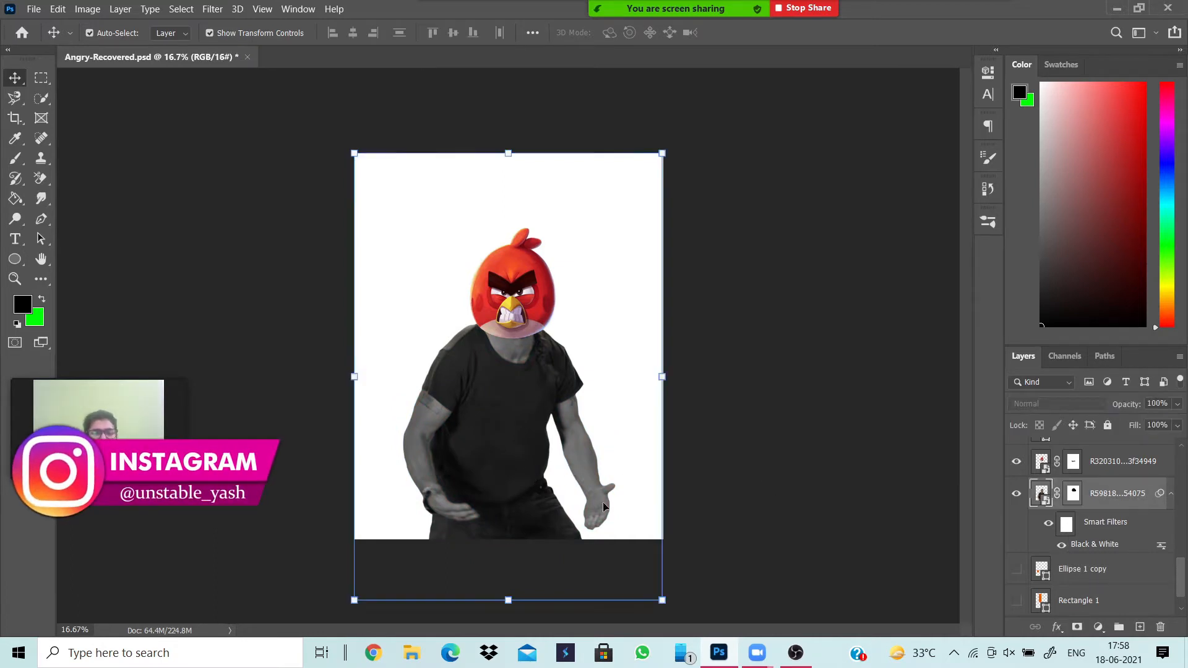
click(1098, 627)
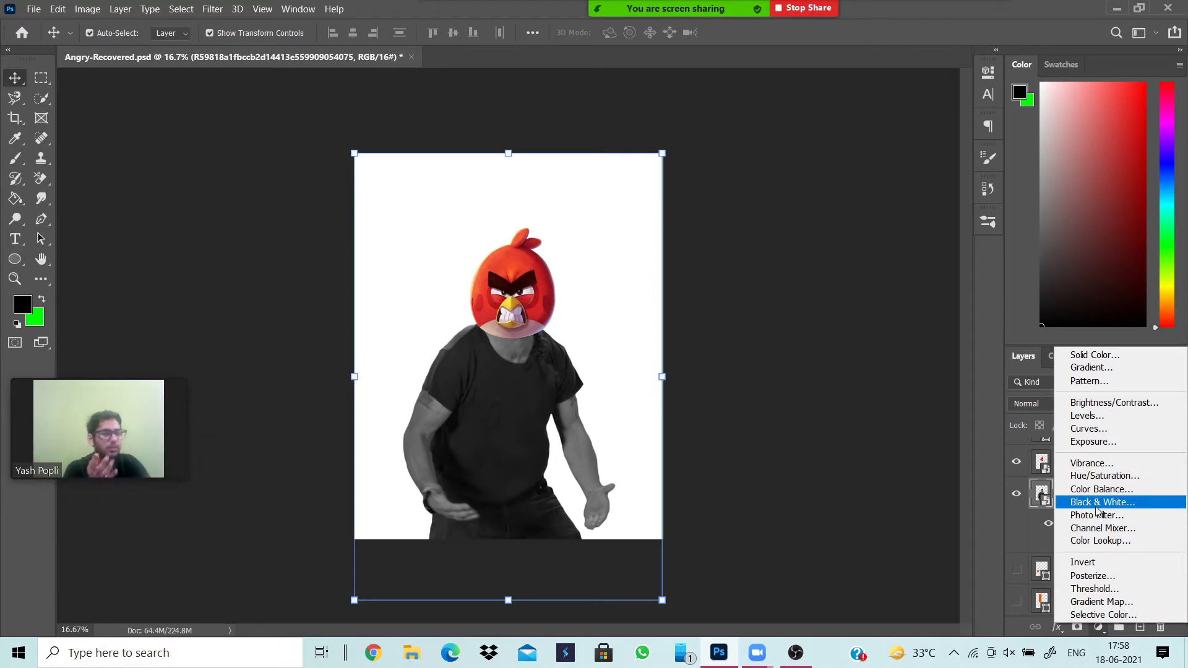
click(872, 422)
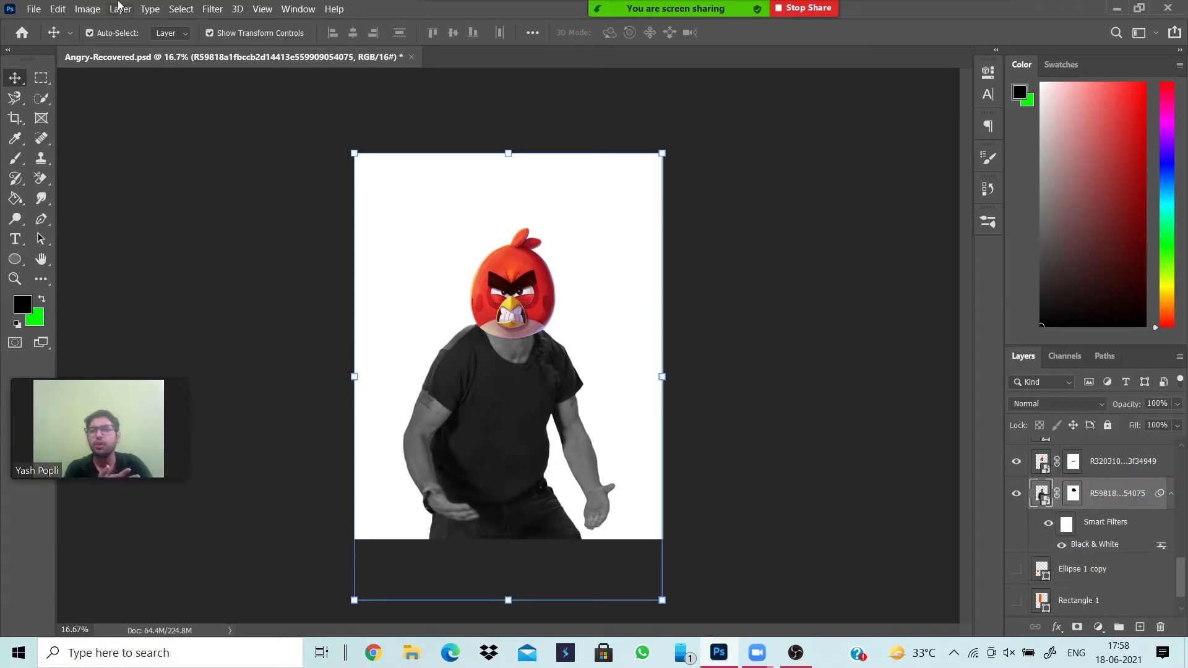
click(88, 9)
click(87, 9)
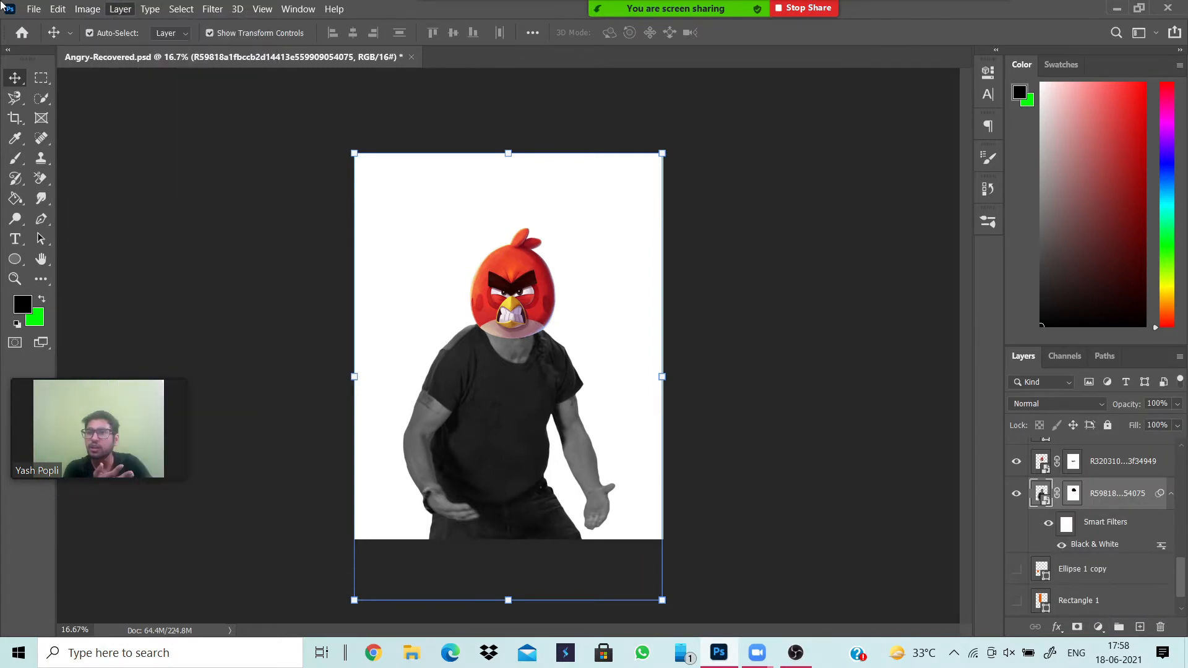
click(59, 9)
mouse_move(87, 9)
mouse_move(94, 29)
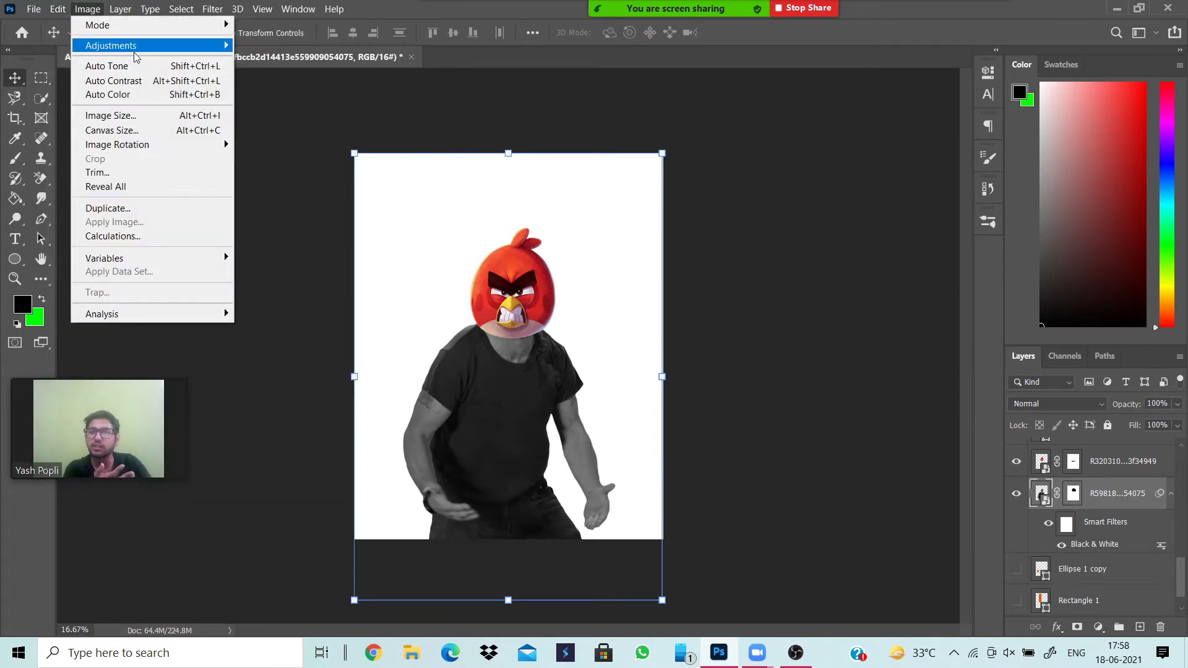
mouse_move(194, 53)
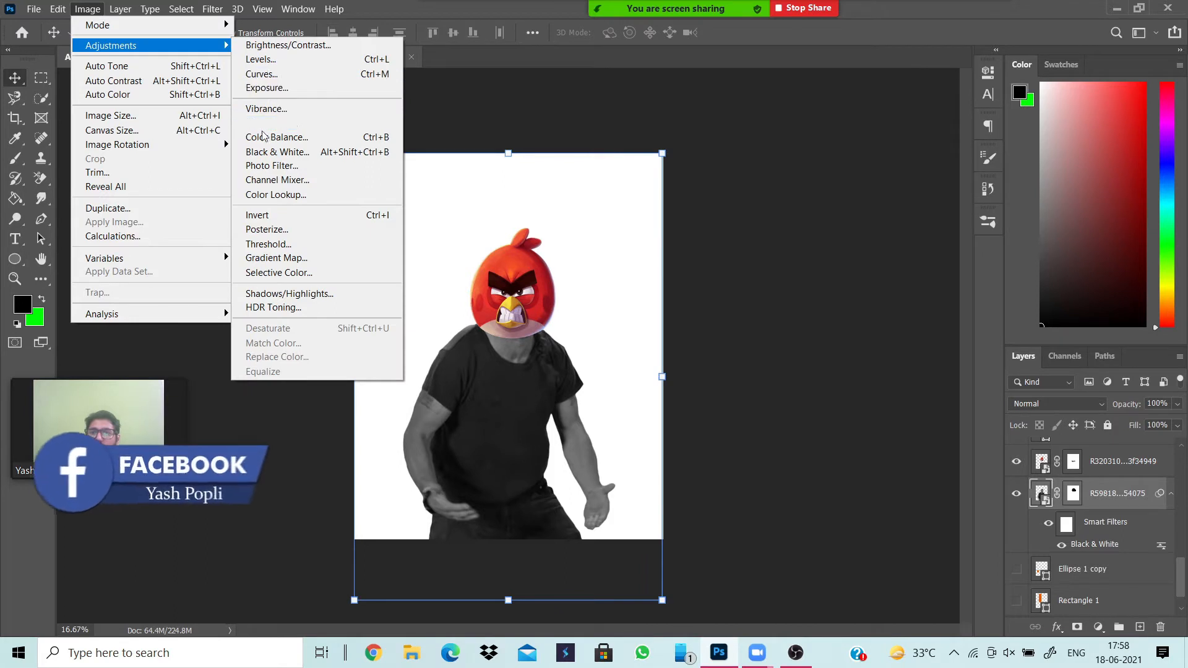
click(725, 162)
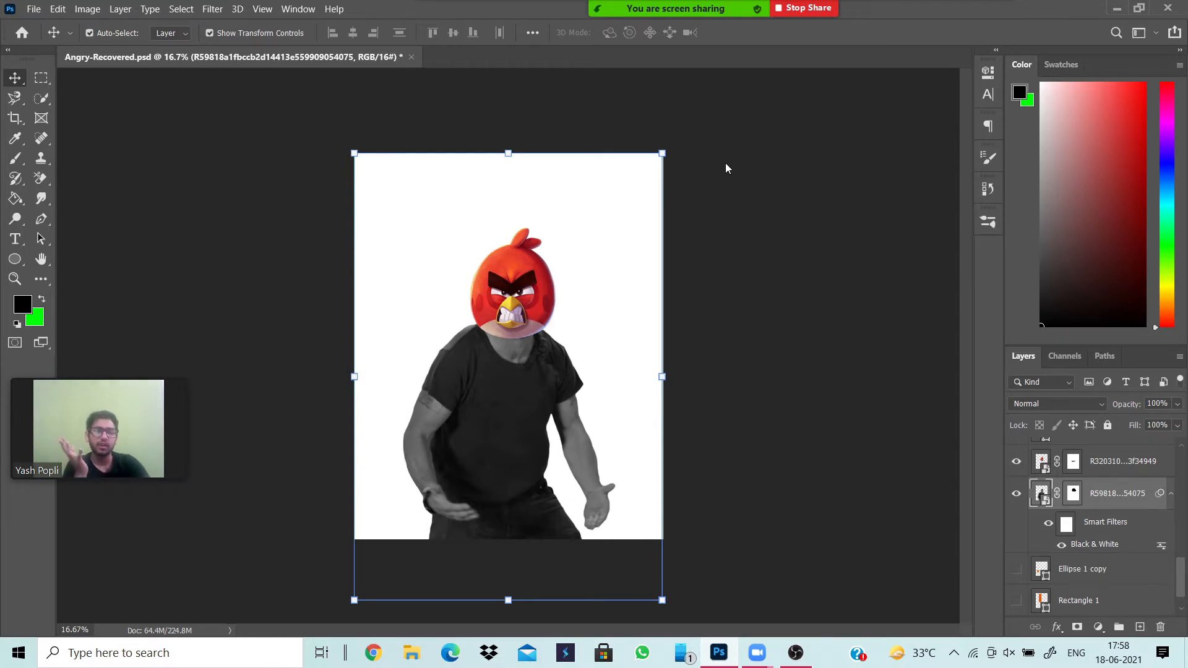
click(787, 313)
Show the orange background shapes: the Rectangle 1, Ellipse 1 copy and Ellipse 1 layers.
scroll(1097, 611, down, 1)
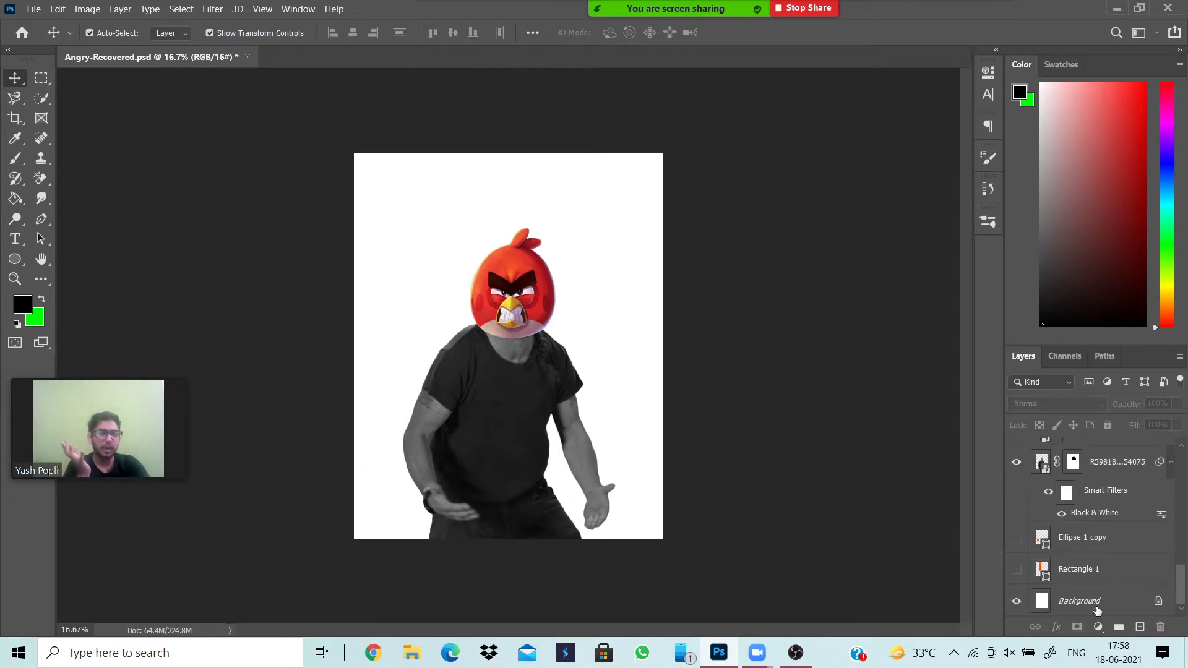
click(1013, 572)
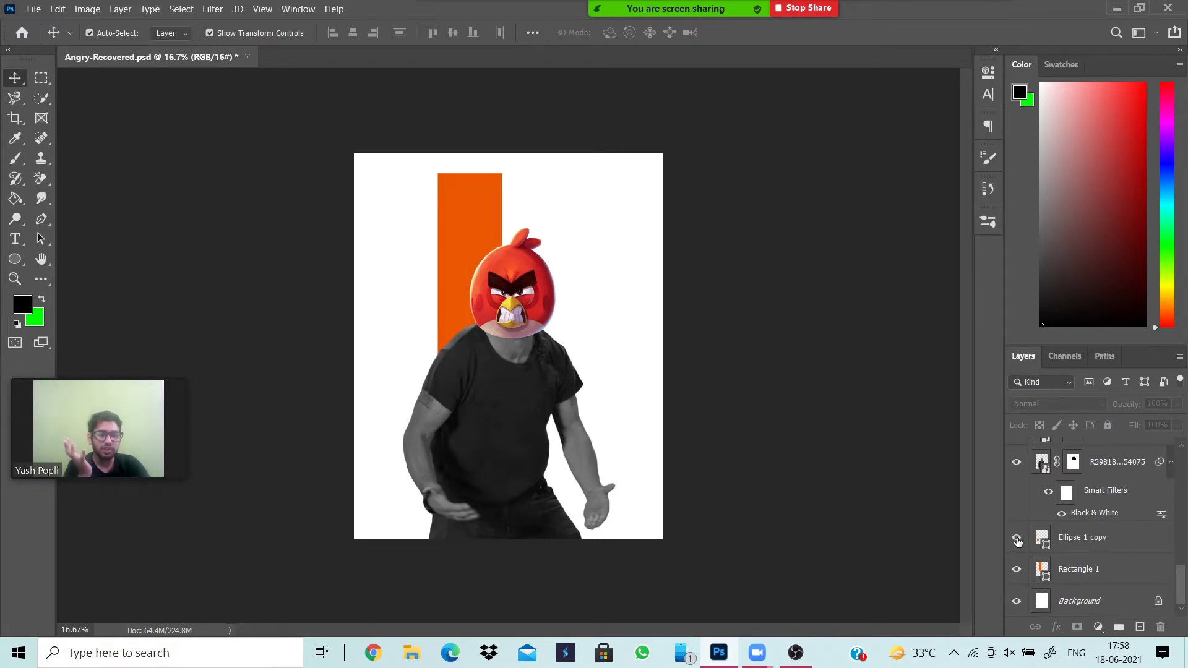
click(1016, 538)
scroll(1052, 545, up, 3)
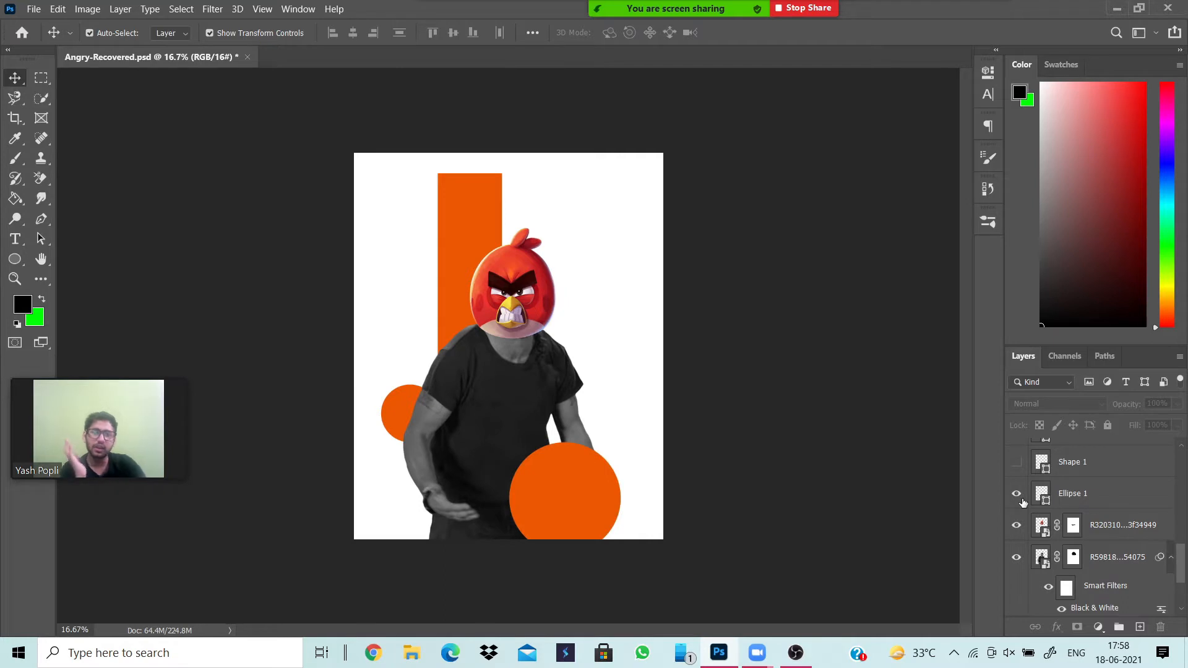
Show the black line and dotted cross decorations: Shape 1, Tile 3 1, Shape 1 copy and Tile 3 1 copy.
scroll(1071, 504, up, 1)
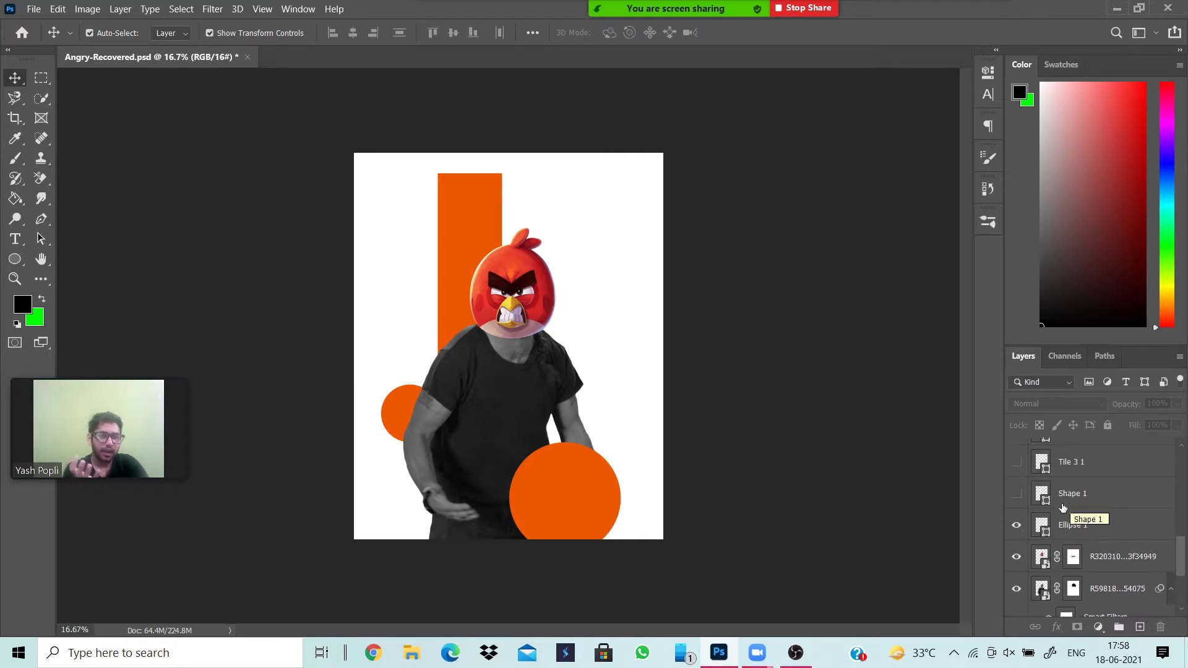
scroll(1080, 512, up, 1)
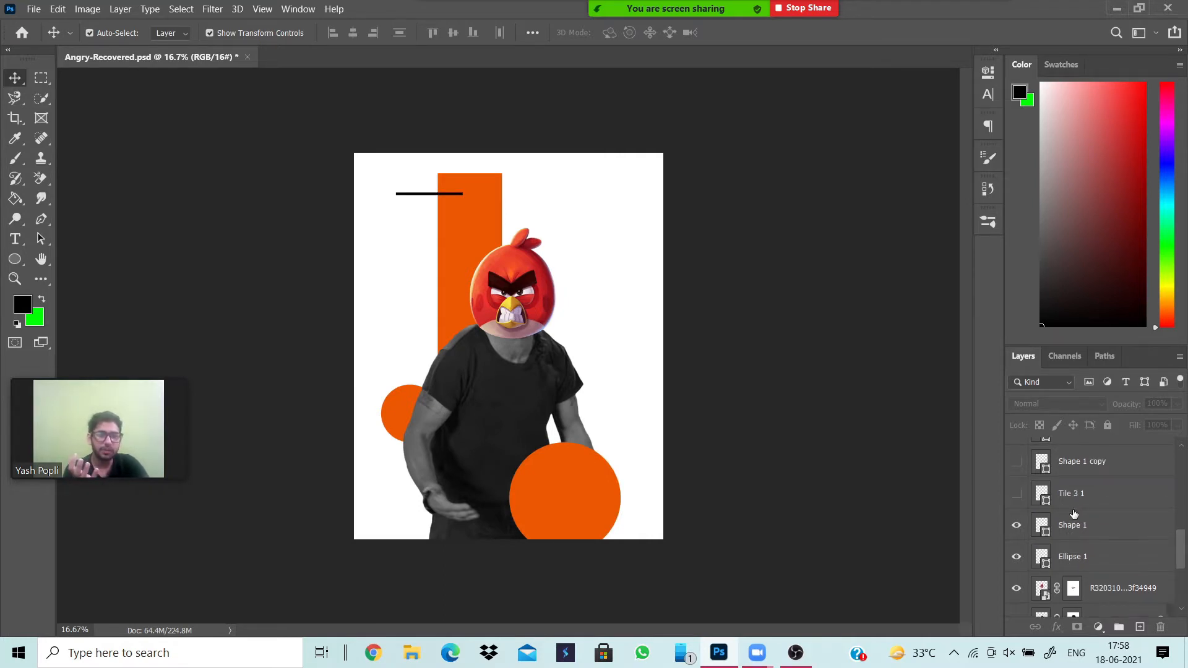
scroll(1057, 513, up, 2)
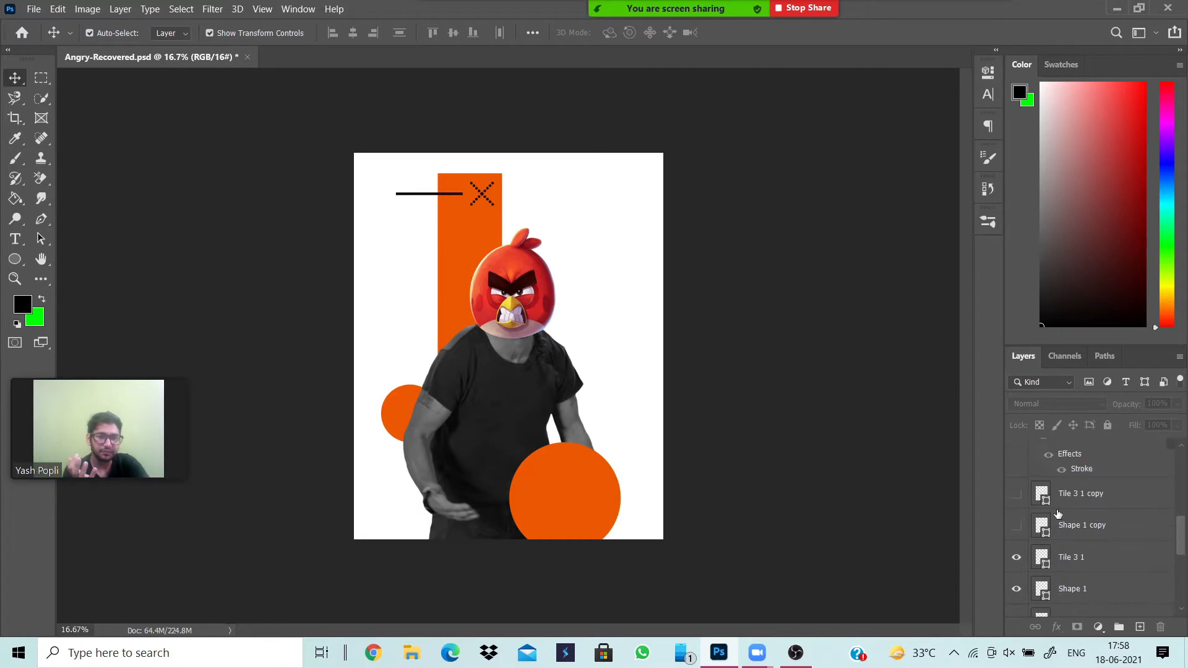
click(1015, 526)
click(1015, 493)
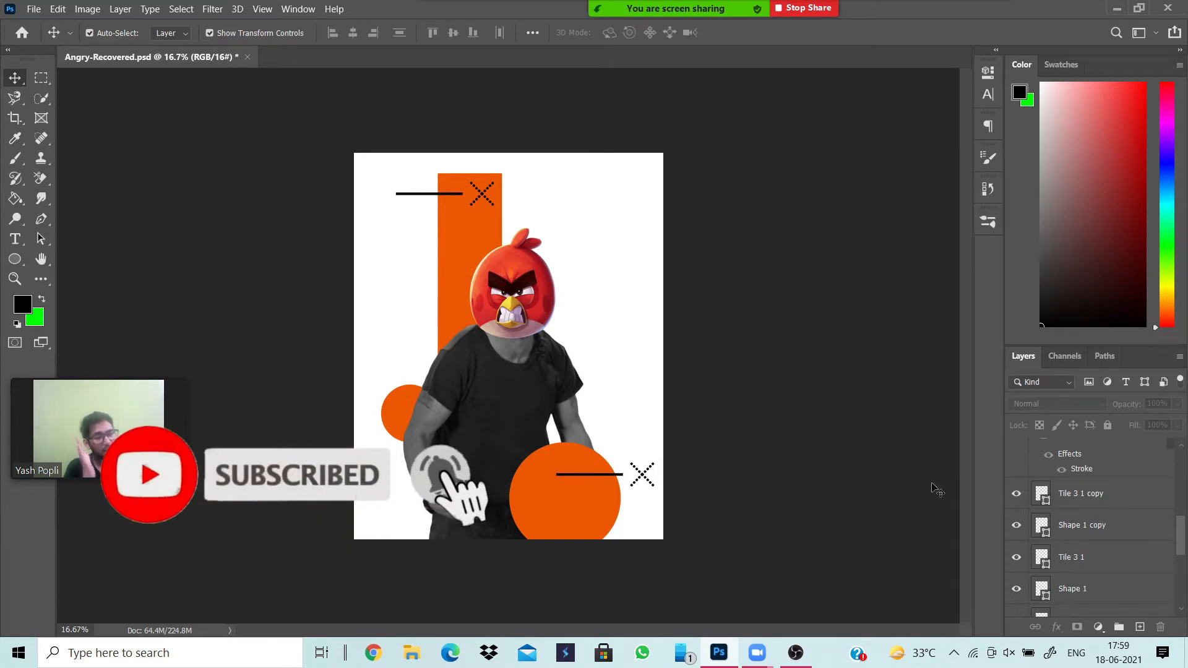
Show the old paper texture layer 2413176 above all other layers with its blend mode set to Linear Burn.
scroll(1007, 530, up, 2)
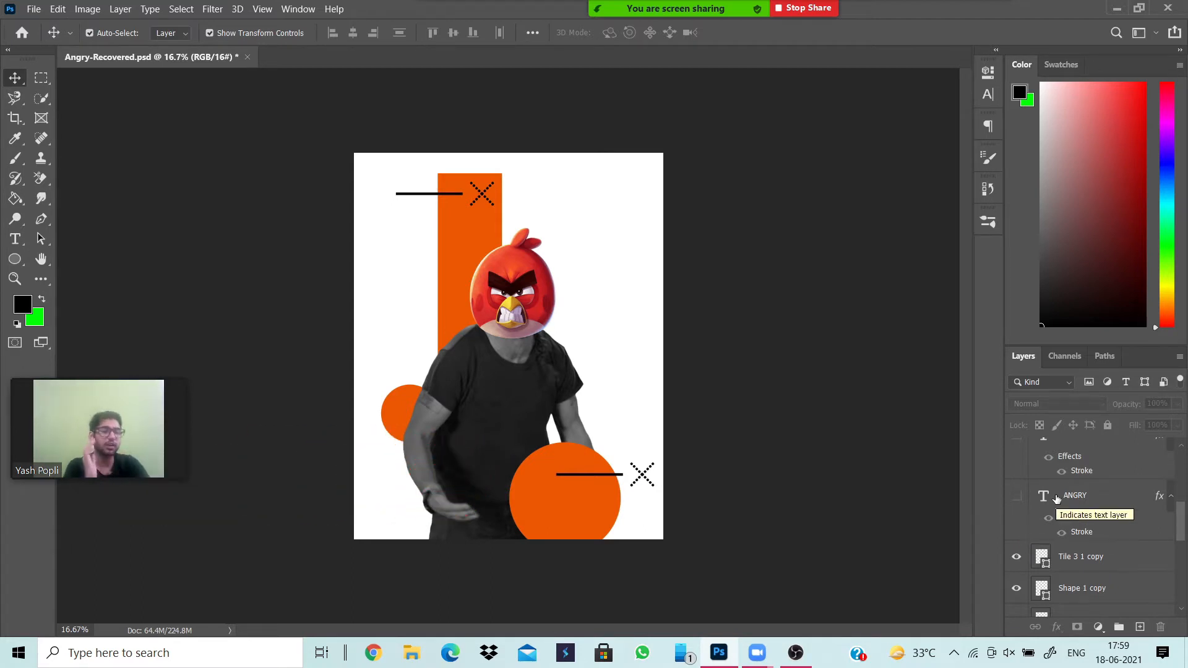
scroll(1055, 499, up, 3)
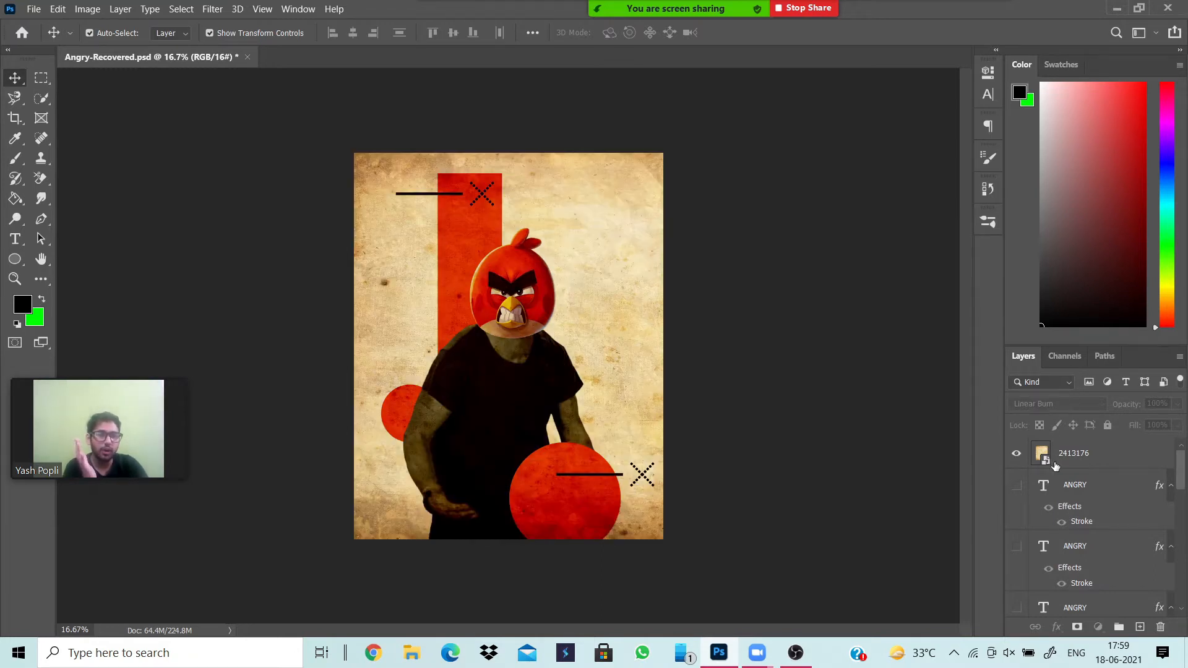
click(1052, 455)
click(1075, 403)
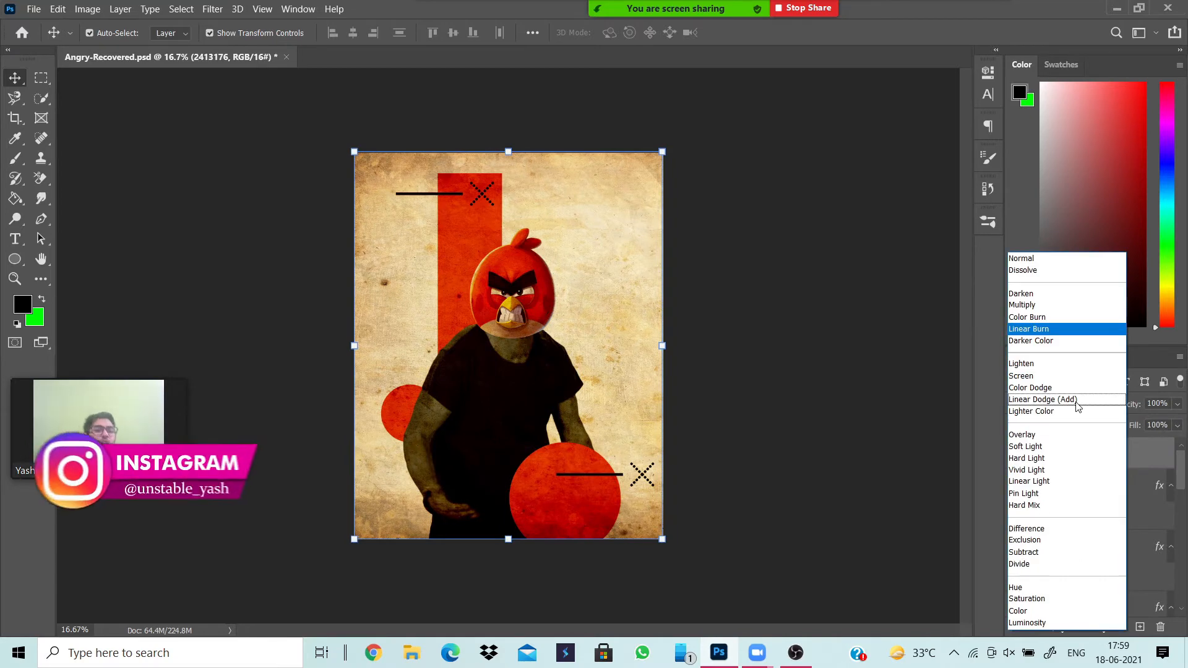
click(1049, 329)
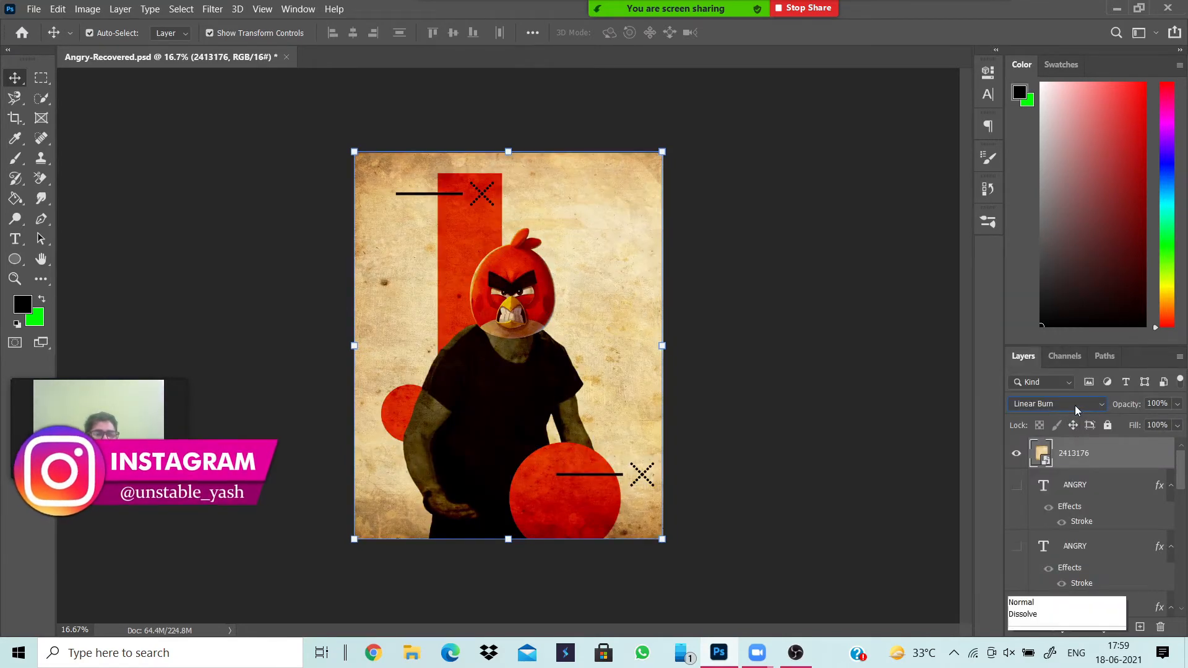
Switch the paper texture layer's blend mode to Normal.
click(1074, 405)
click(1044, 259)
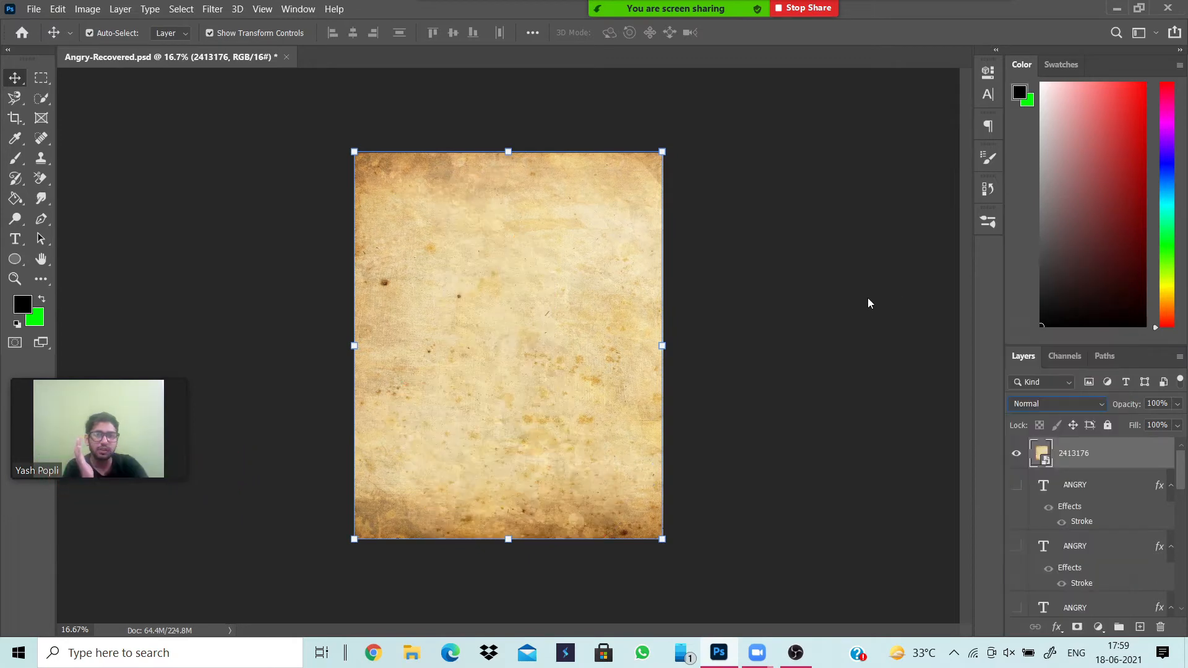
click(873, 304)
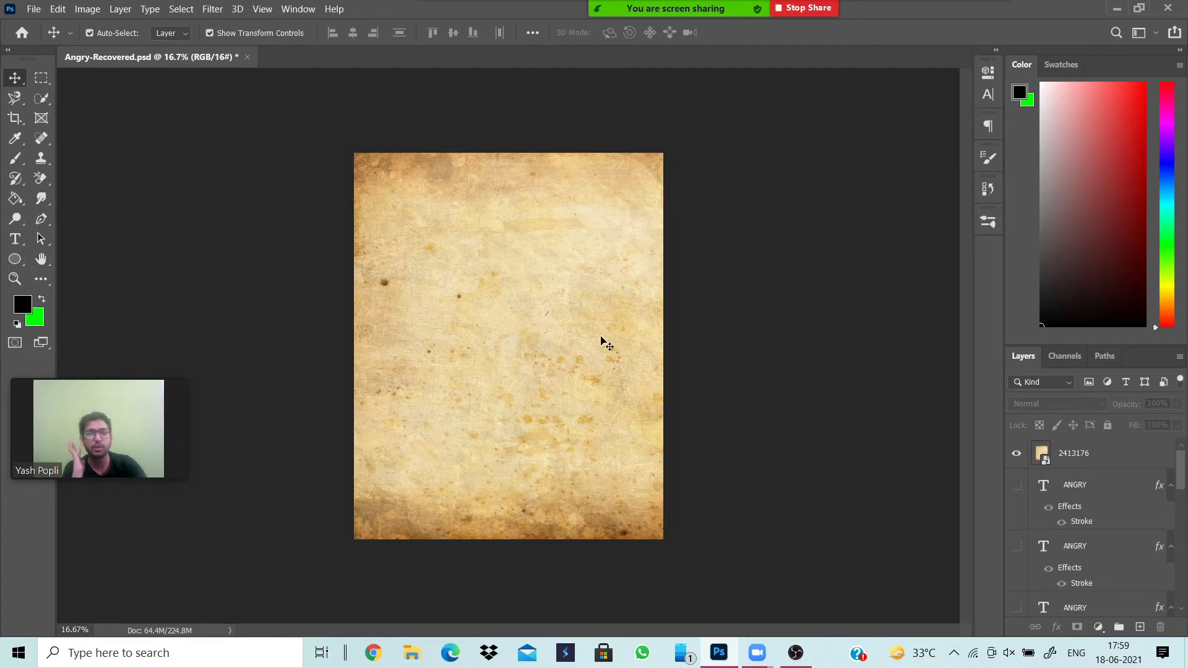
Preview other blend modes on the paper texture layer and set it to Linear Burn.
click(1080, 455)
click(1077, 406)
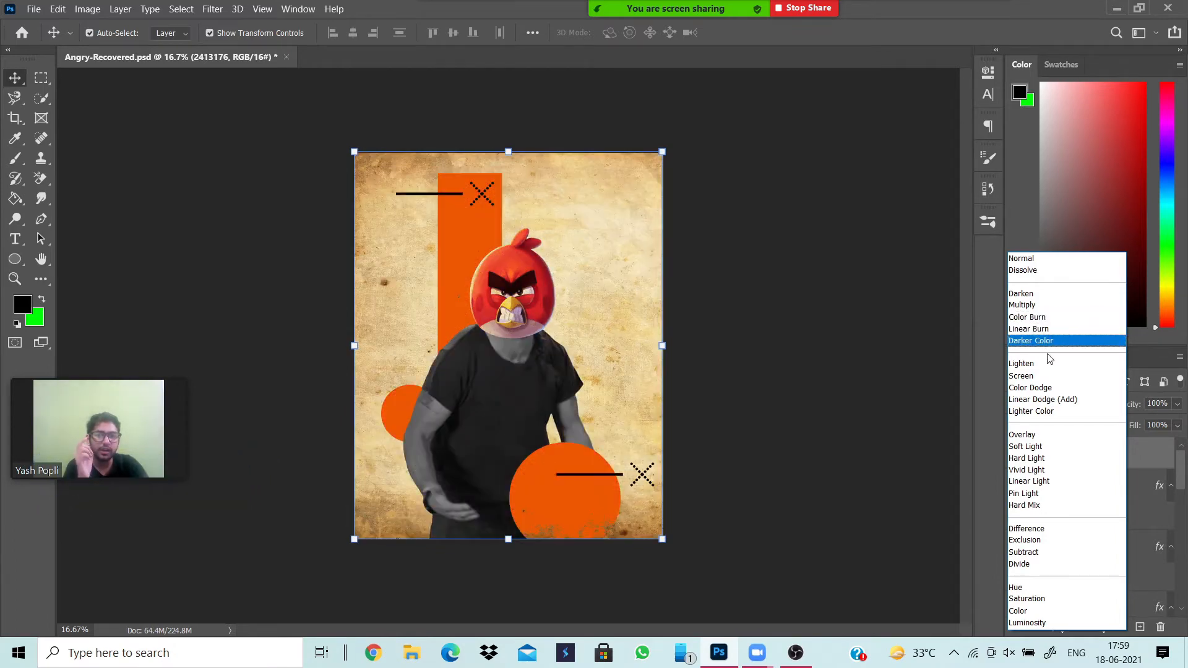
click(1049, 331)
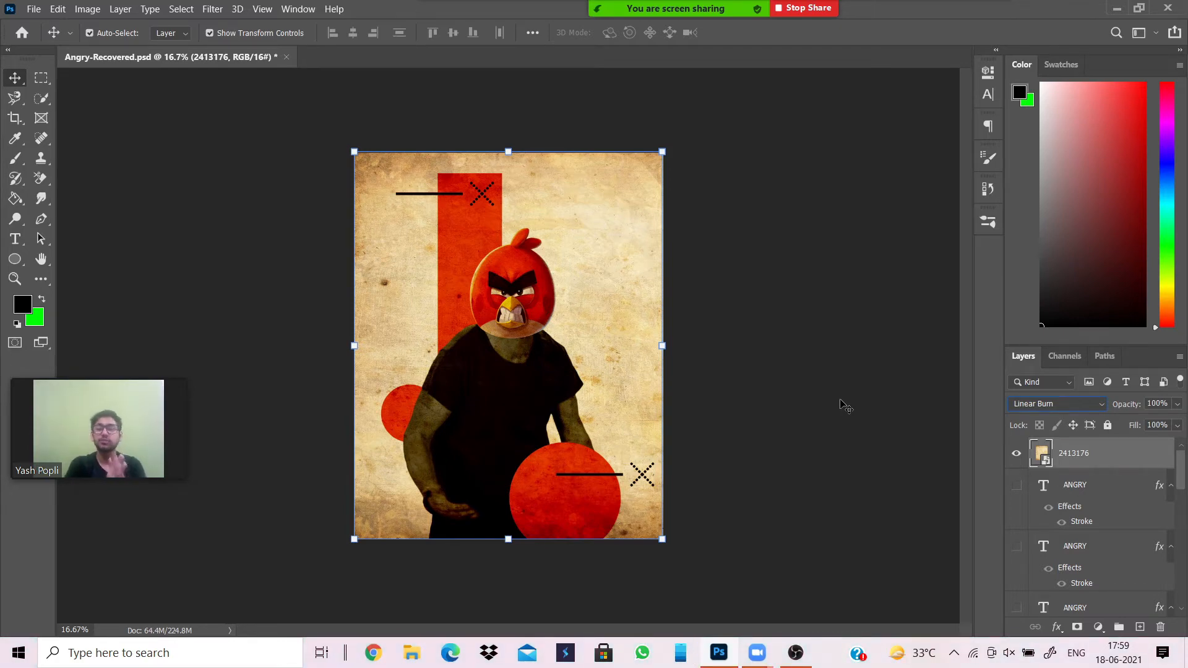
Show all five stacked ANGRY text layers beside the bird head.
click(1015, 486)
click(1016, 546)
scroll(1019, 549, down, 1)
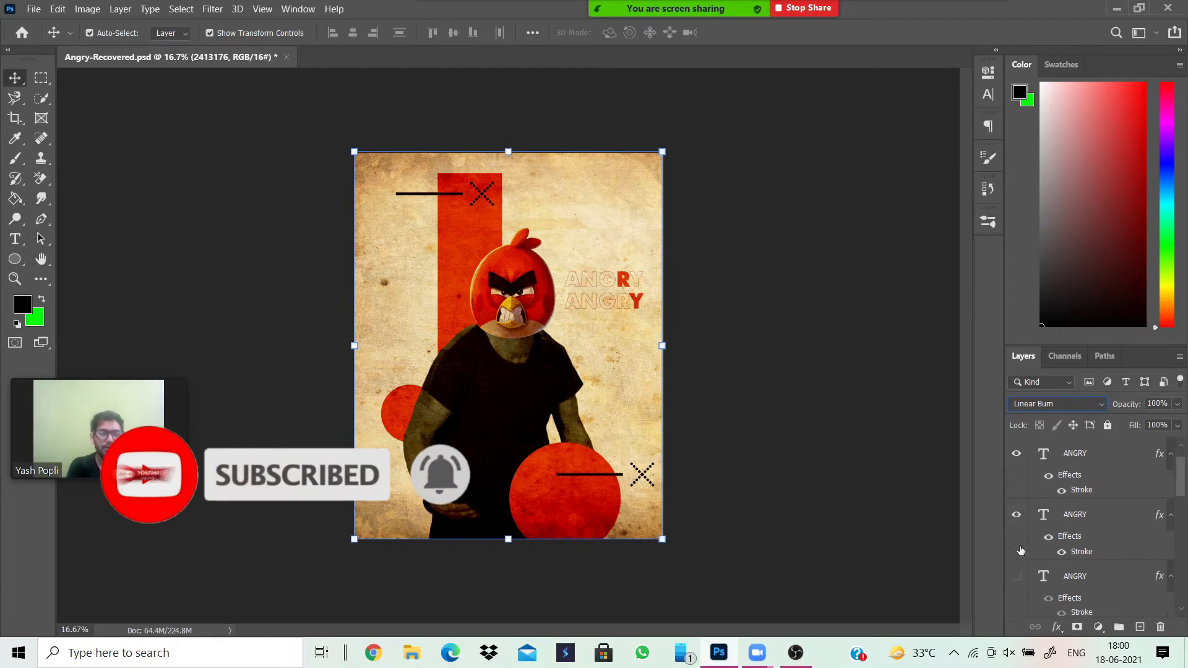
scroll(1021, 551, down, 1)
click(1018, 547)
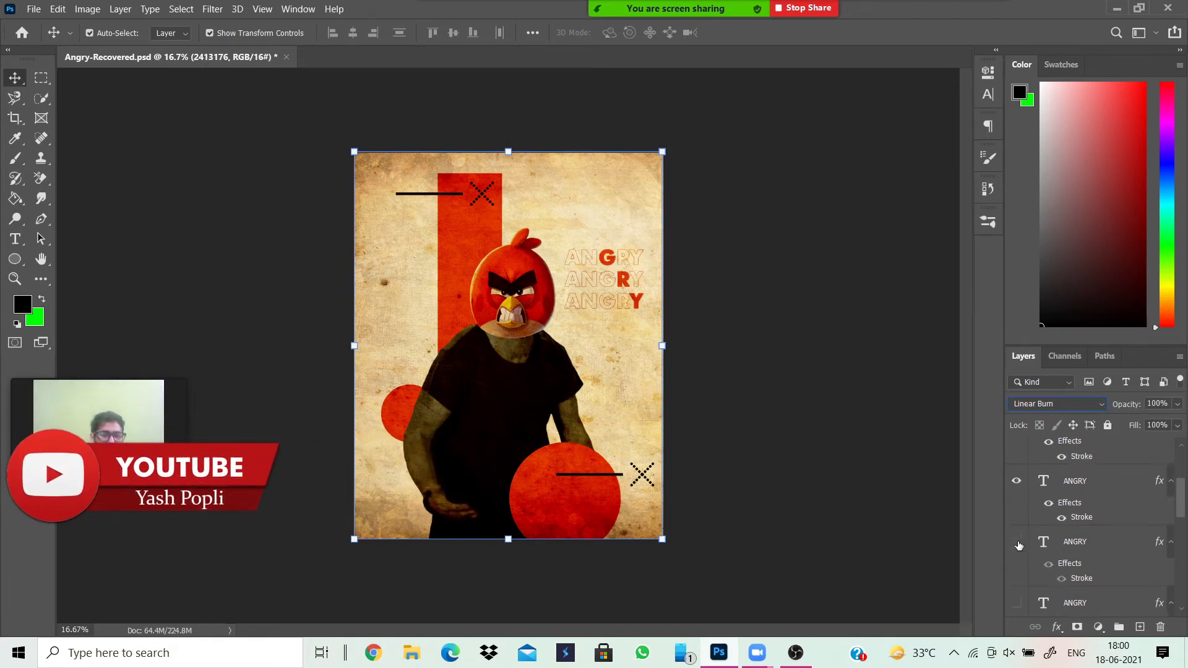
click(1019, 605)
scroll(1019, 605, down, 2)
click(1018, 605)
scroll(1049, 541, down, 2)
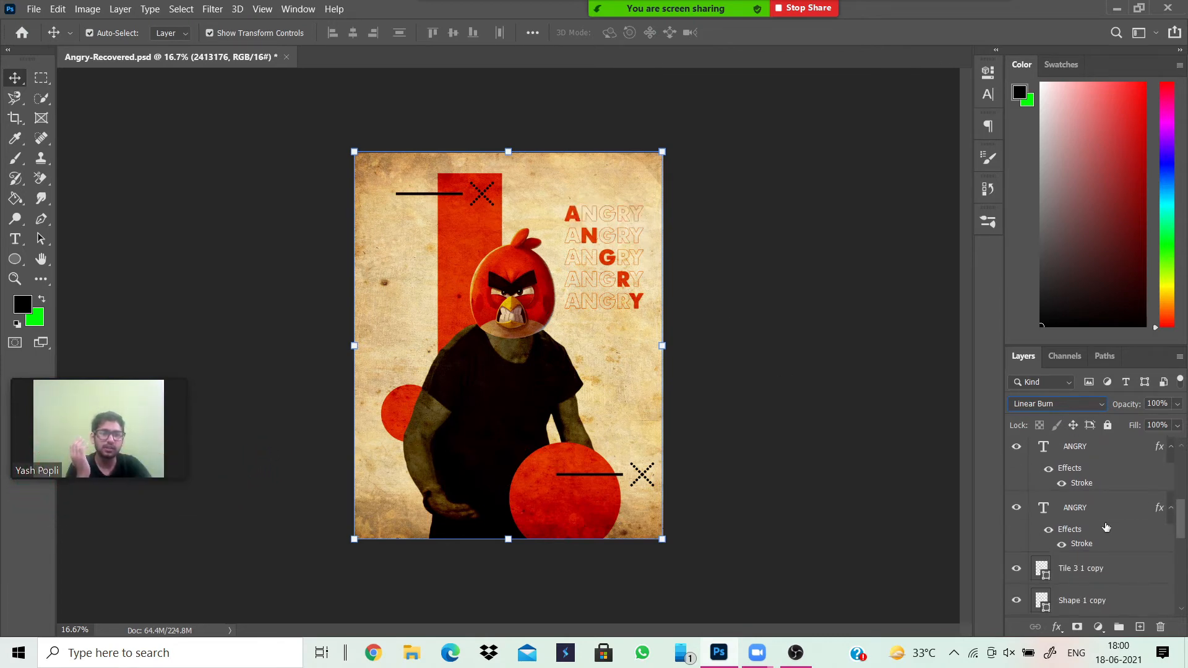
Select the text layer of the poster's uppermost ANGRY line to point it out, and clear the layer selection.
scroll(1114, 564, up, 1)
click(1099, 580)
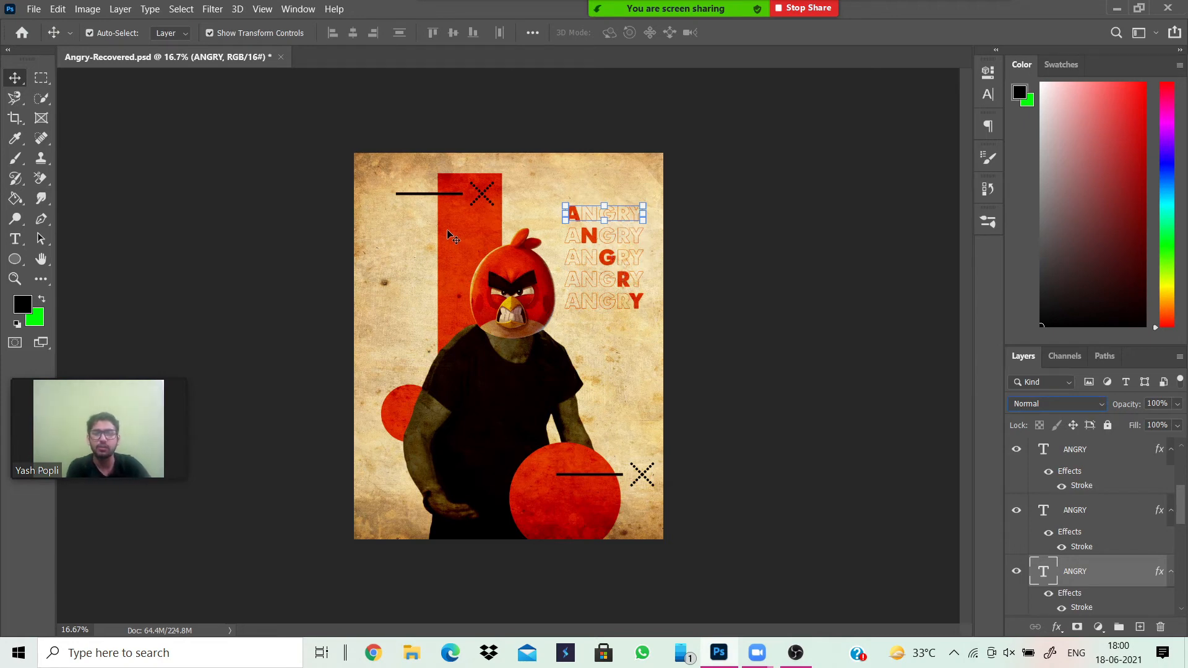
scroll(1073, 516, up, 2)
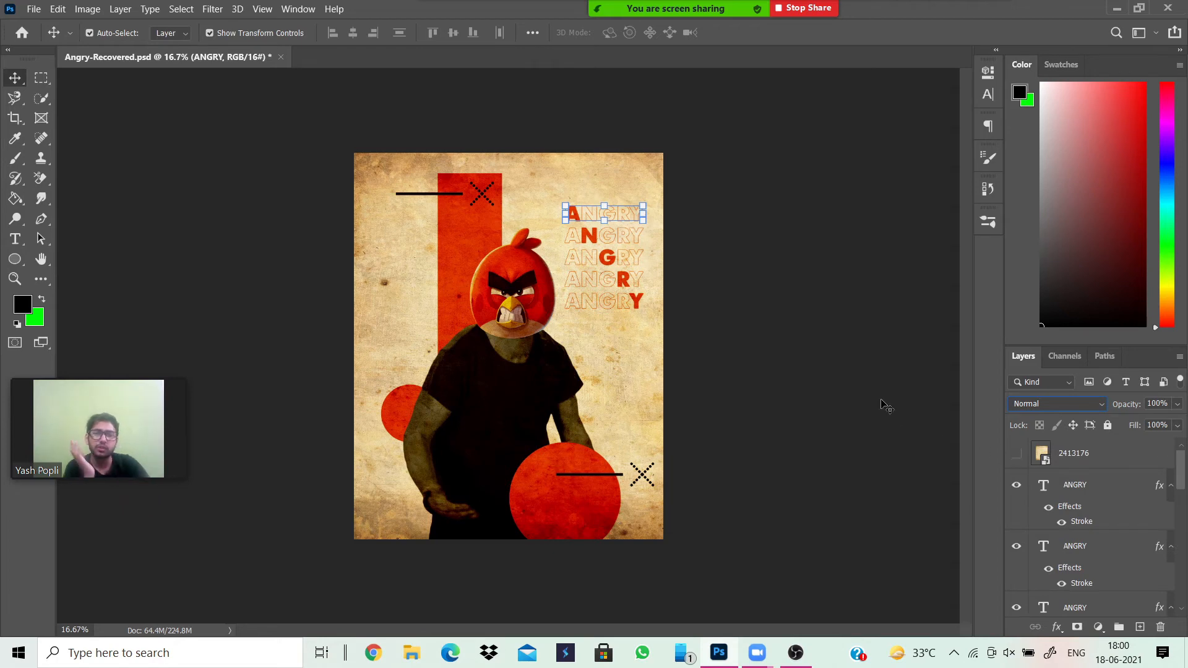
click(903, 410)
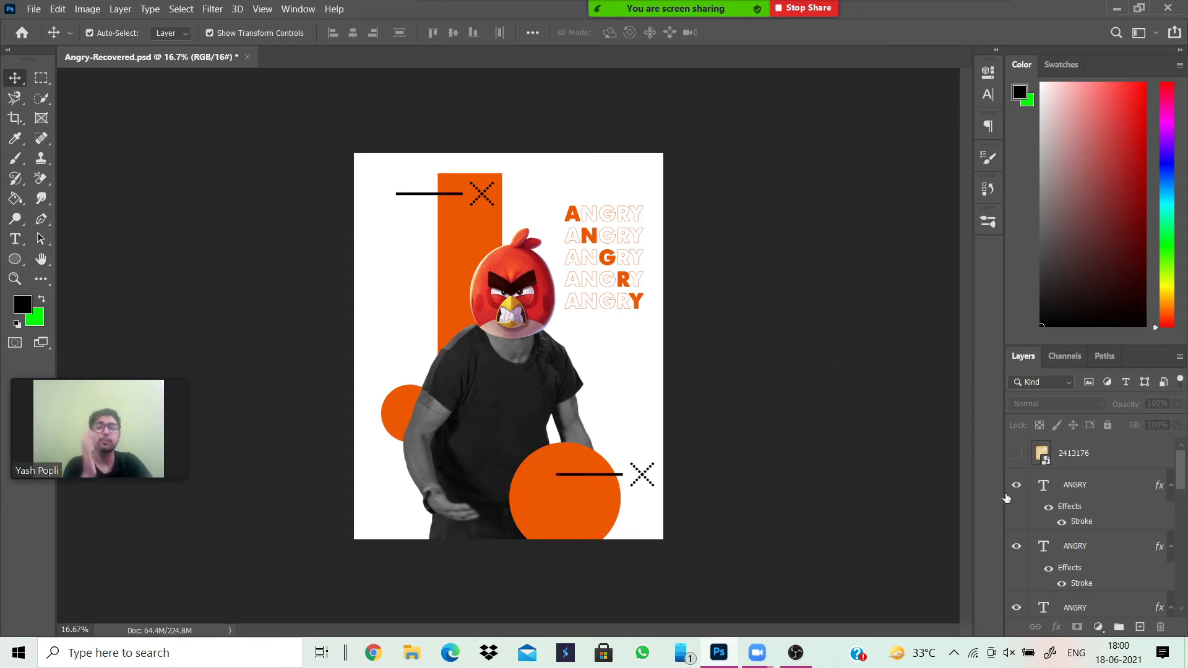
Toggle the paper texture layer 2413176's visibility to compare the poster with and without it, leaving it shown and no layer selected.
click(1016, 458)
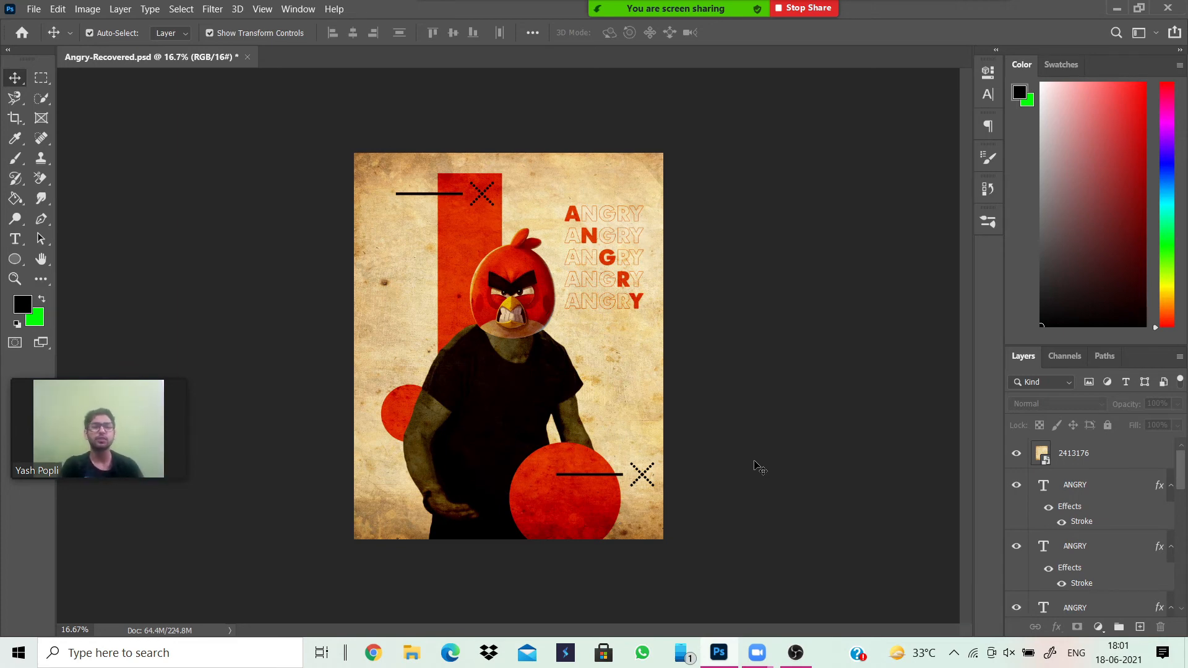
click(1017, 453)
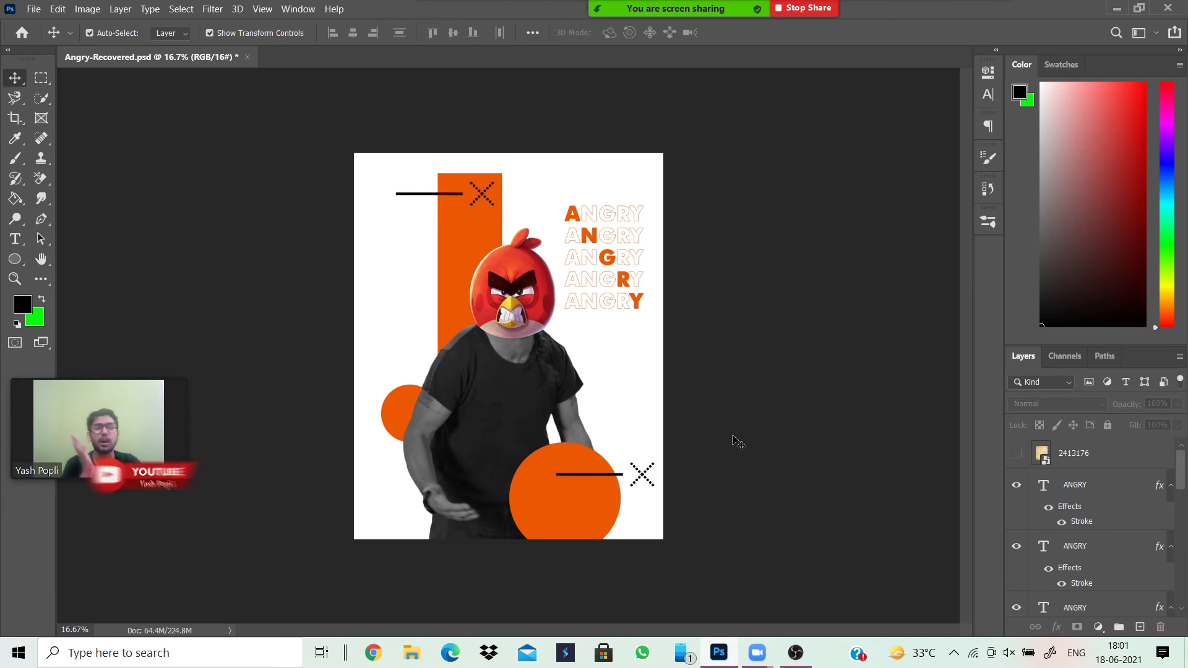
click(1017, 455)
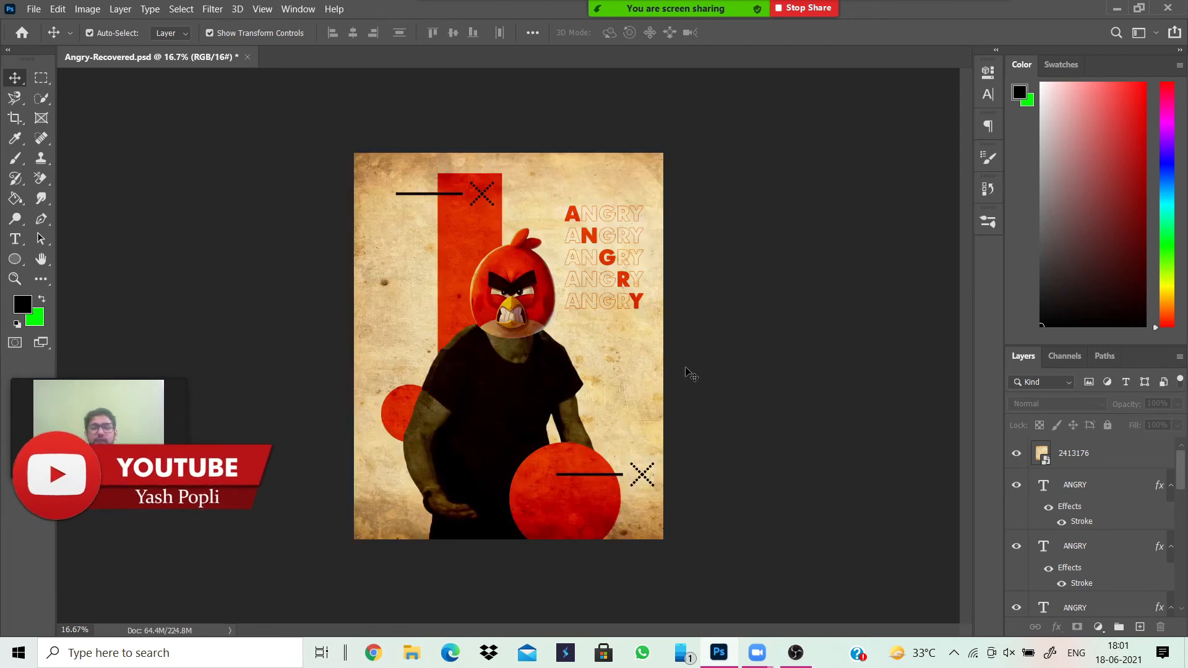
click(1127, 450)
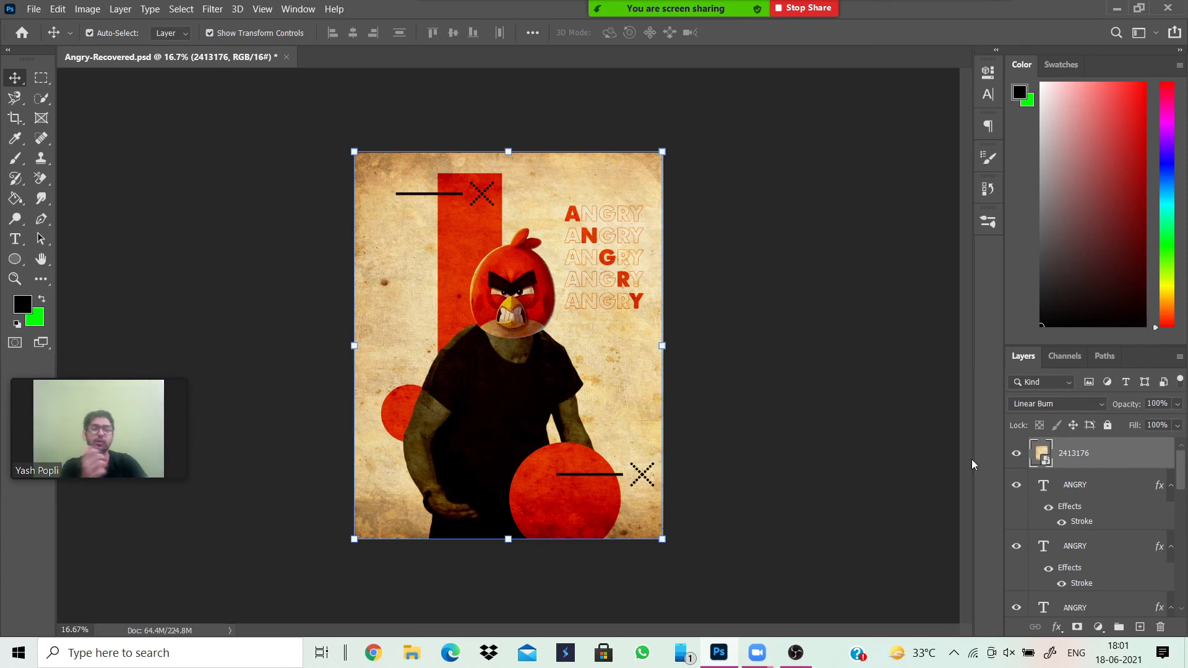
click(813, 431)
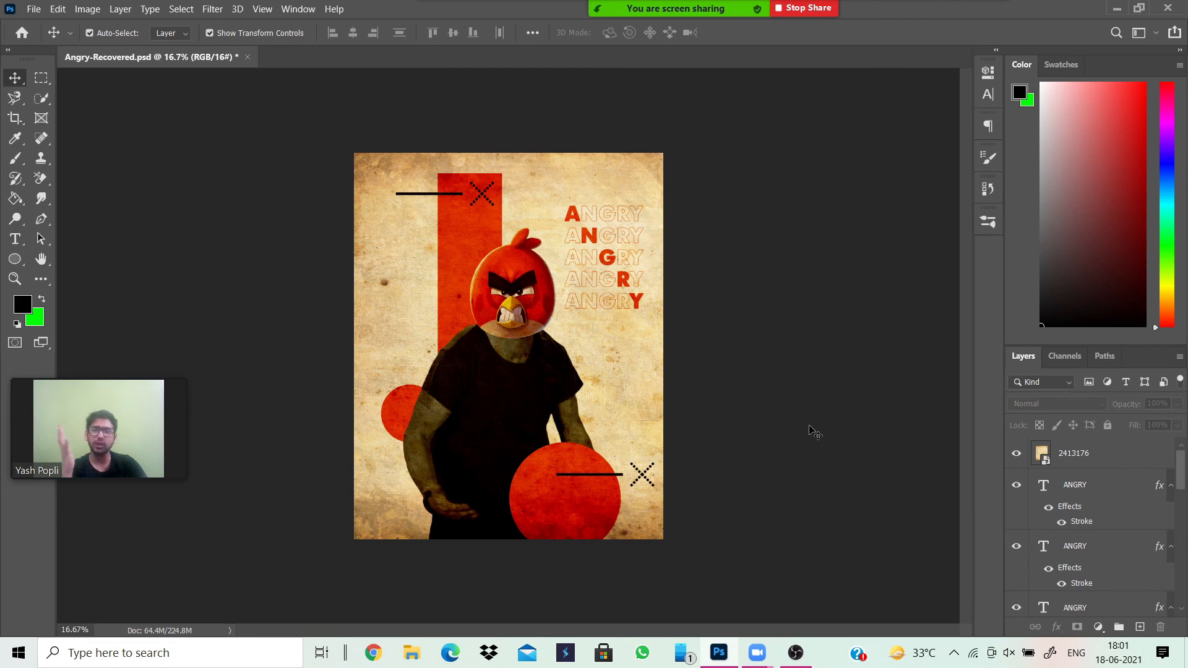